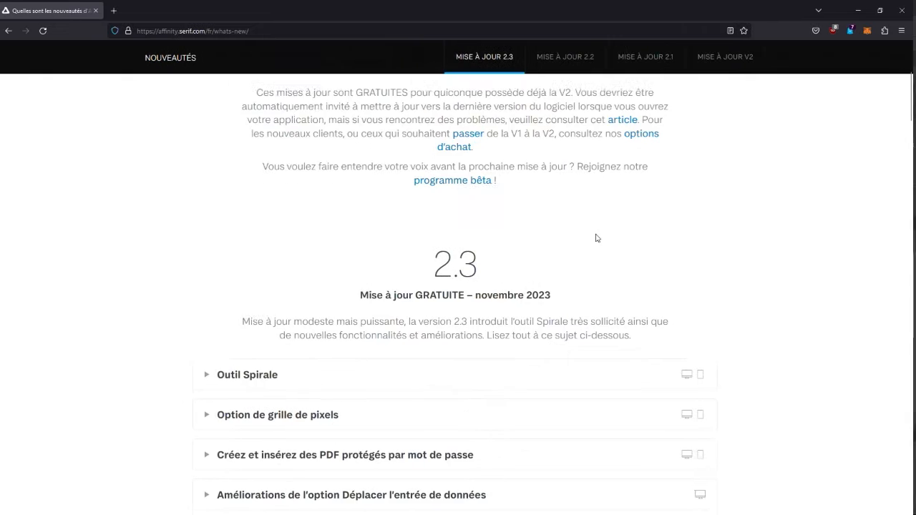
Look through the list of version 2.3 features on the Affinity what's-new page.
scroll(598, 234, "down", 3)
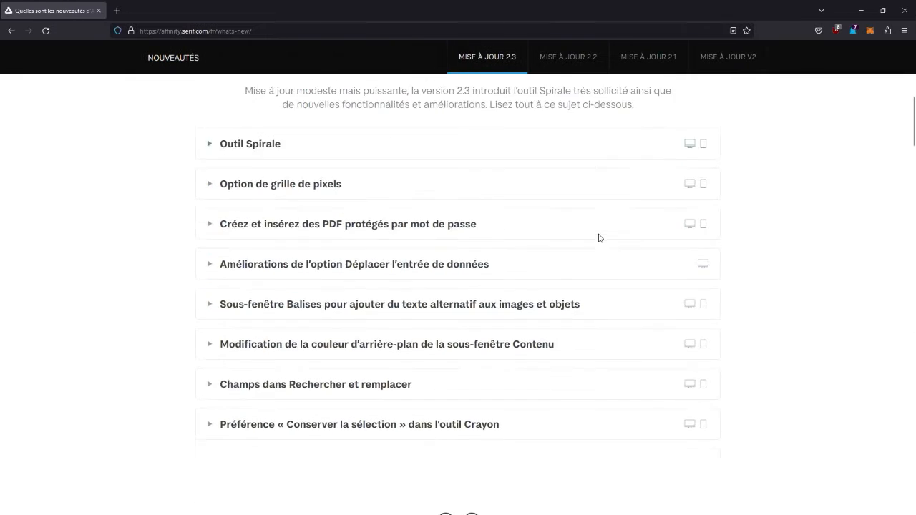
scroll(599, 236, "up", 3)
scroll(600, 237, "up", 4)
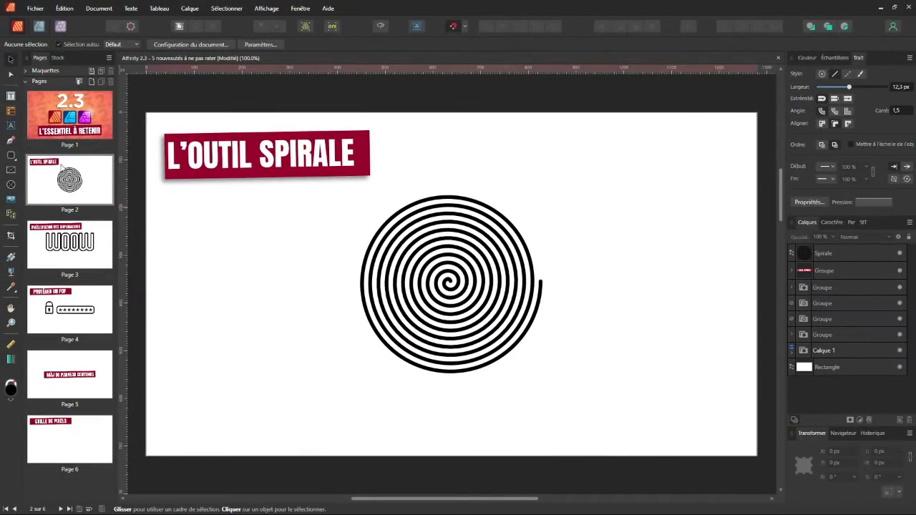
Draw a spiral about 228 px wide on page 2, up and to the right of the large one, with a black 7.1 px stroke.
left_click(12, 156)
left_click(12, 156)
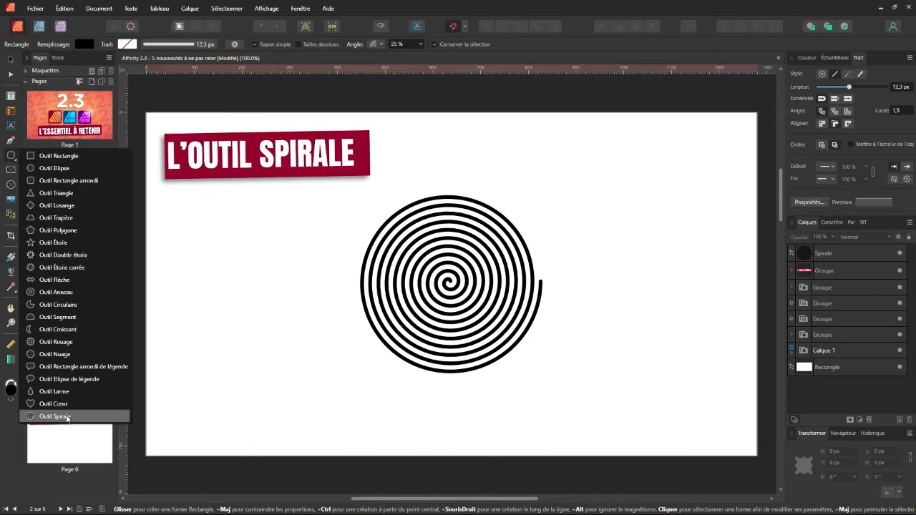
left_click(66, 417)
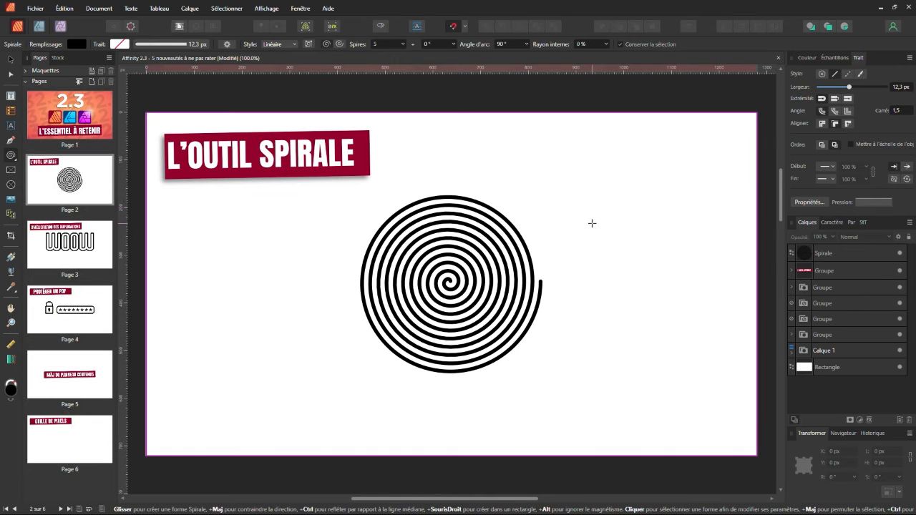
mouse_move(601, 198)
left_mouse_down()
mouse_move(619, 254)
mouse_move(640, 239)
mouse_move(634, 212)
mouse_move(660, 197)
mouse_move(583, 225)
mouse_move(623, 189)
mouse_move(591, 261)
mouse_move(611, 224)
mouse_move(607, 257)
mouse_move(648, 231)
mouse_move(653, 183)
mouse_move(657, 207)
left_mouse_up()
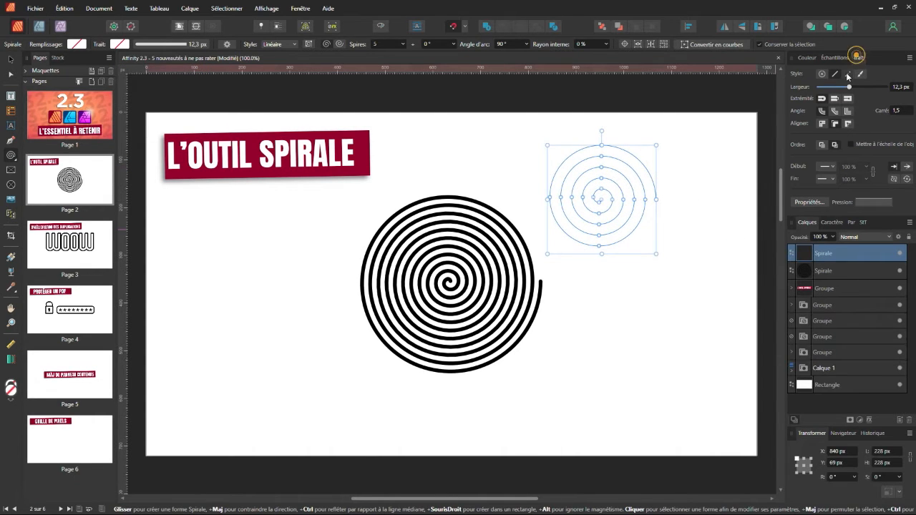
mouse_move(849, 86)
left_mouse_down()
mouse_move(857, 87)
mouse_move(842, 94)
left_mouse_up()
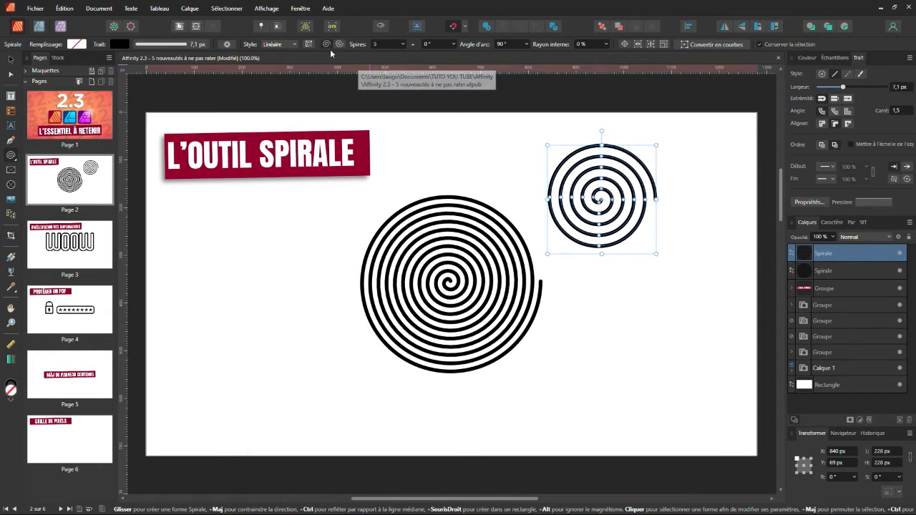
Try the alternative spiral styles, pointed segments and reversed direction on the small spiral.
left_click(287, 45)
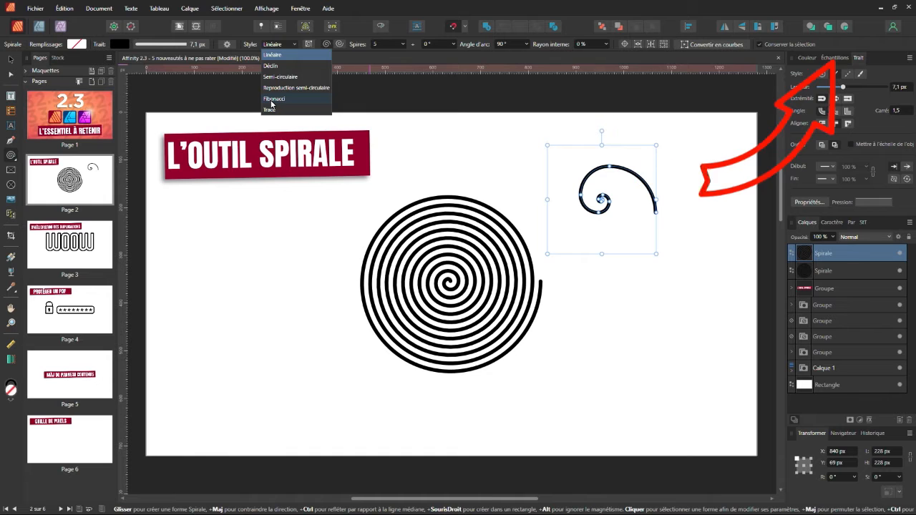
left_click(292, 44)
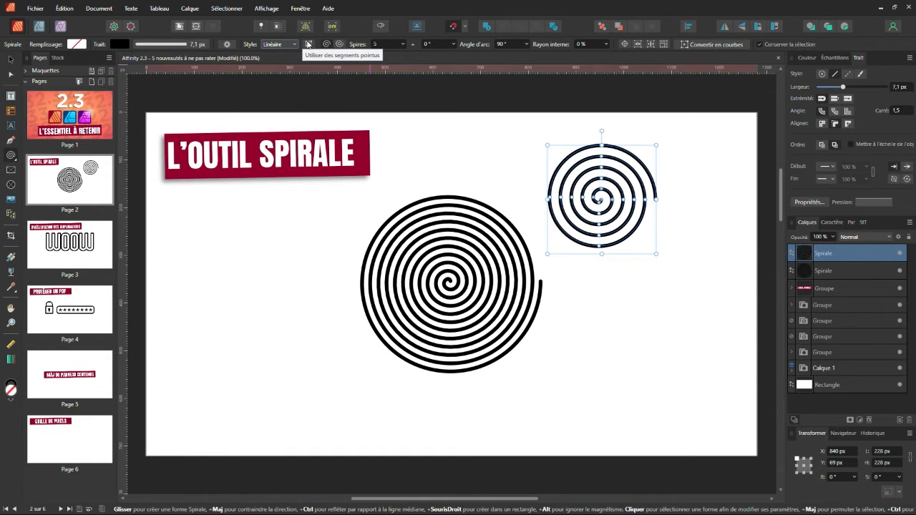
left_click(307, 45)
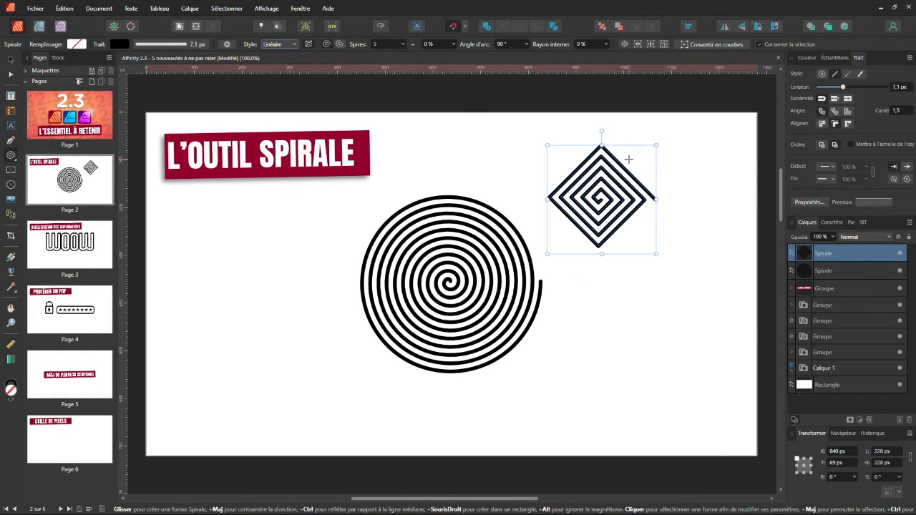
left_click(309, 44)
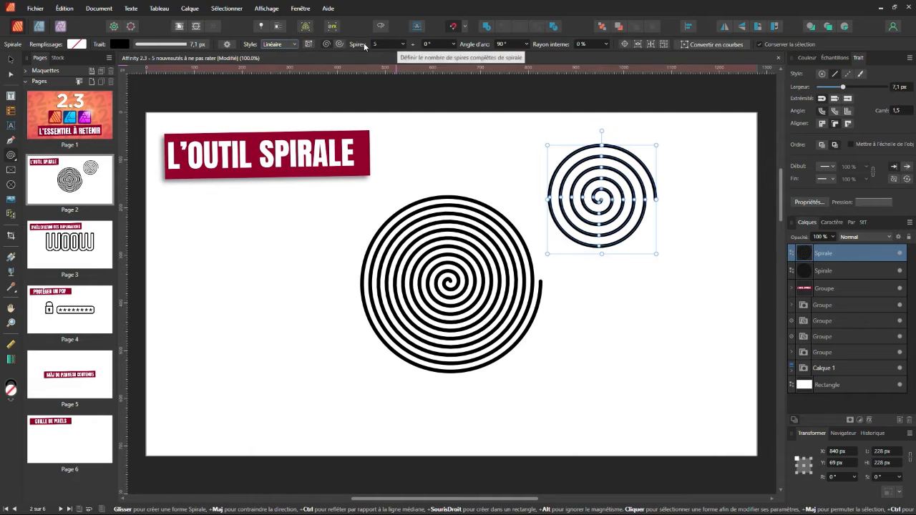
left_click(339, 44)
left_click(336, 43)
Set the small spiral to 2 turns and extend its outer end with a straight Pen line down towards the page's lower edge.
left_click(402, 44)
left_click_drag(403, 55, 394, 56)
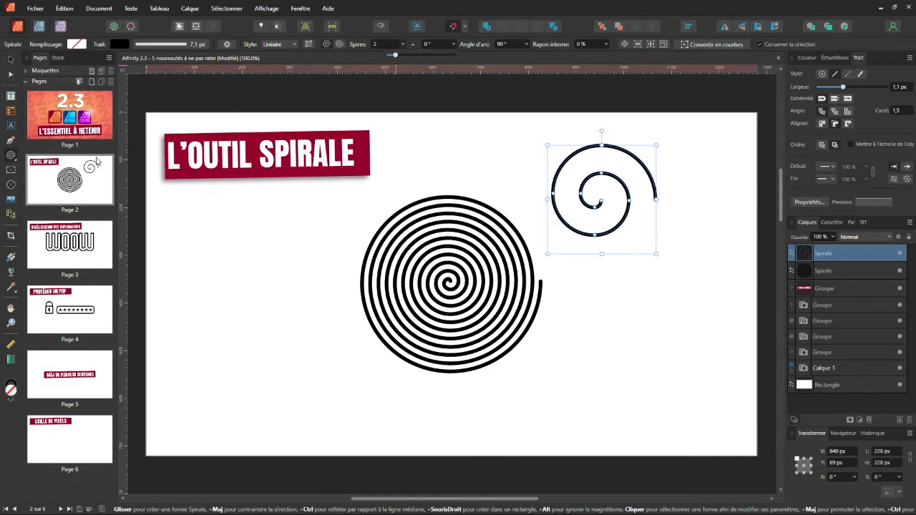
left_click(10, 142)
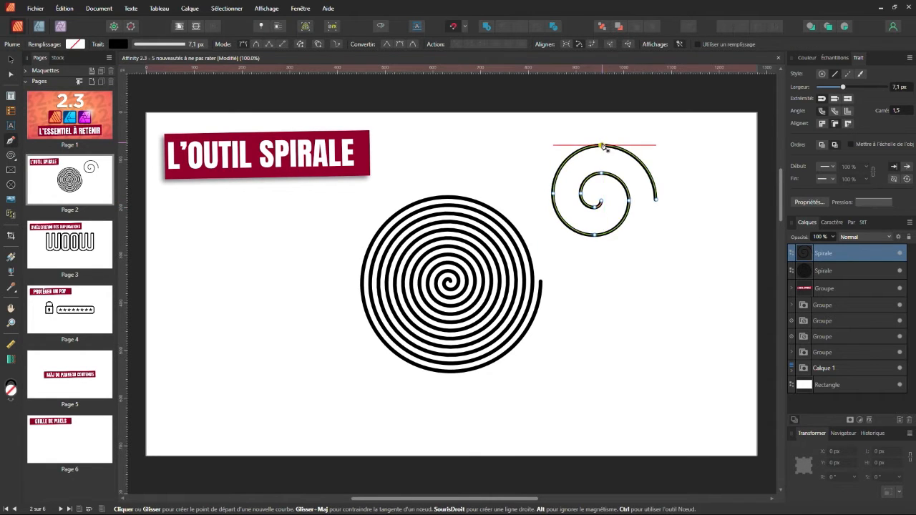
left_click(655, 199)
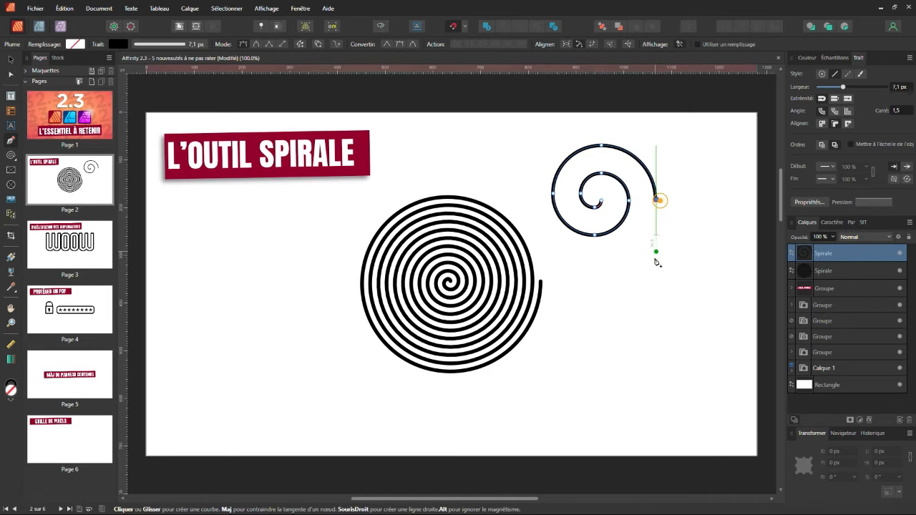
left_click(652, 413)
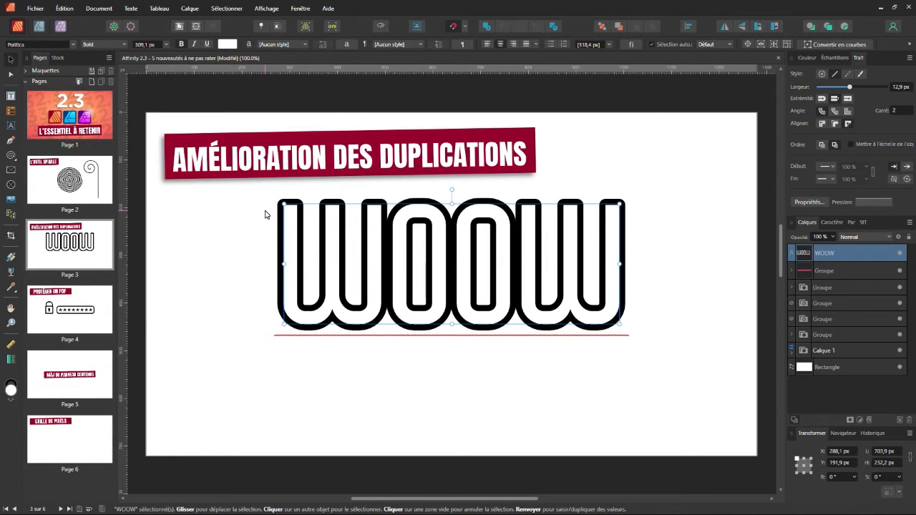
Start Move / Duplicate for the WOOW text on page 3 and enable duplication with 20 copies.
key("Return")
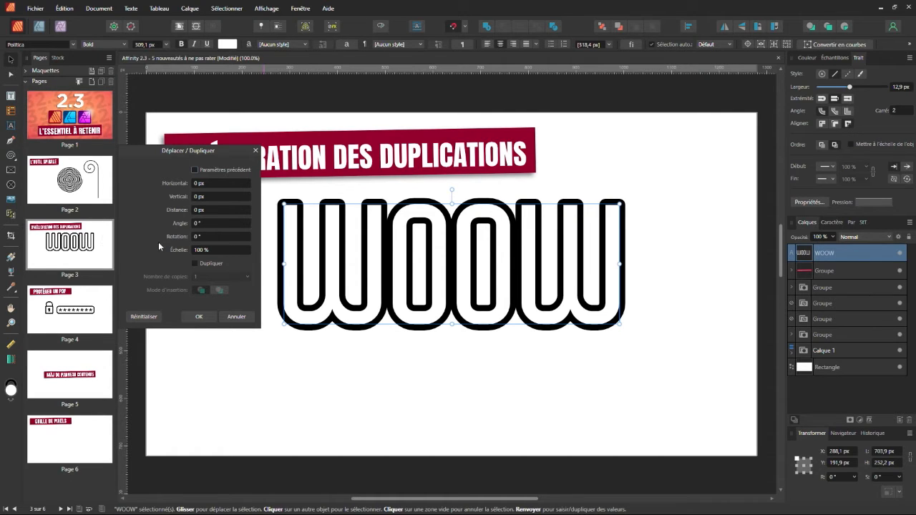
left_click(213, 249)
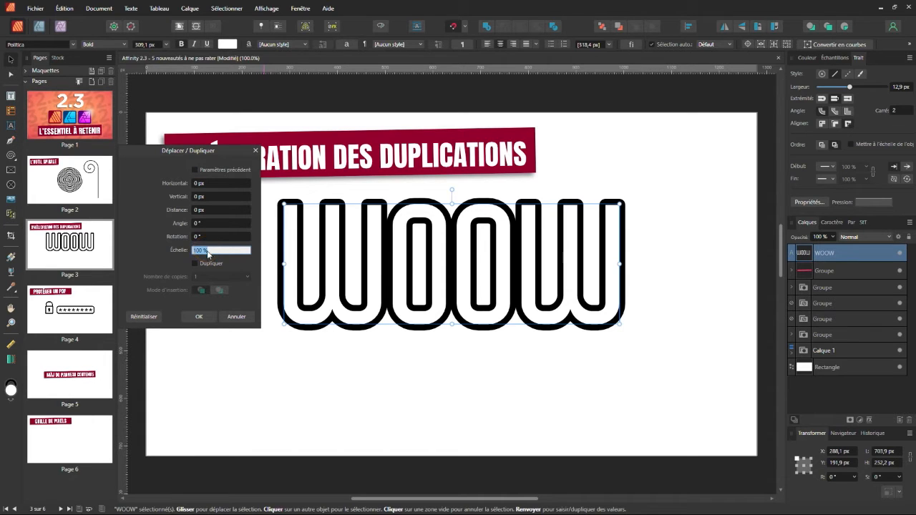
left_click(196, 263)
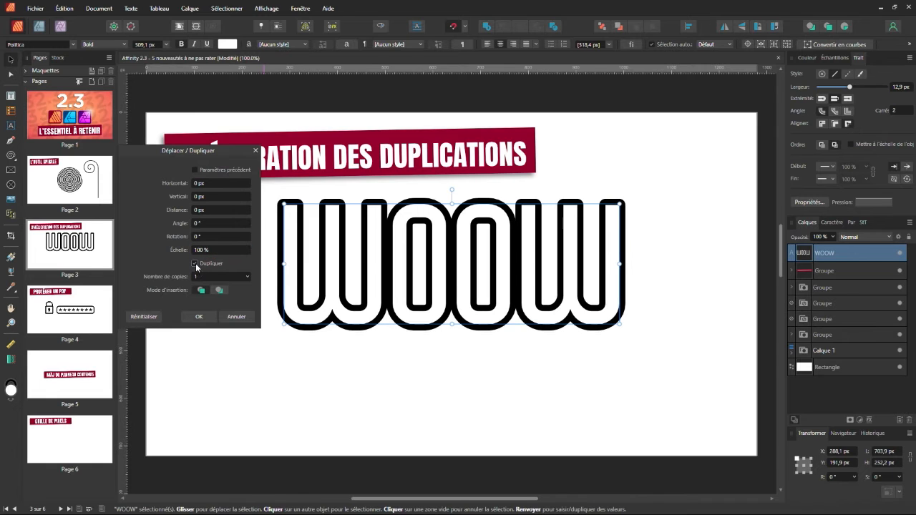
left_click(202, 277)
type("20")
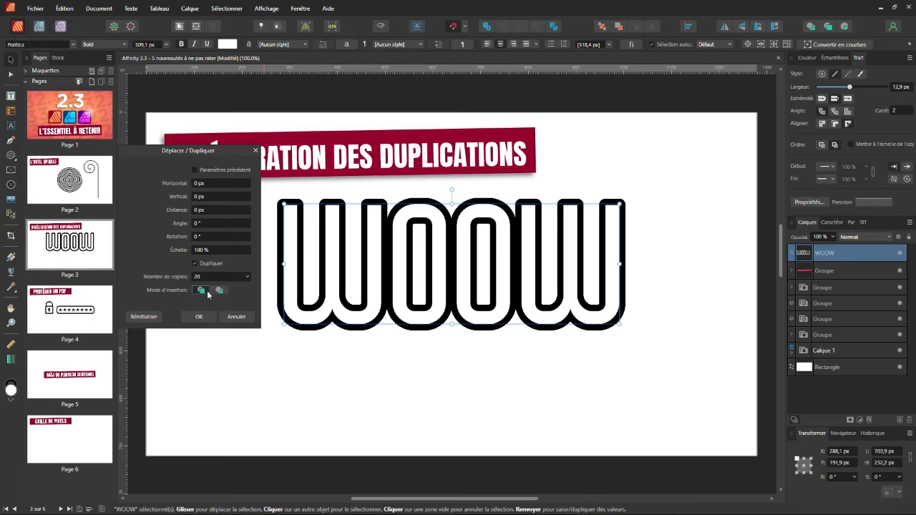
Offset the WOOW copies at an angle of 90° with a distance of 3 px.
left_click(199, 224)
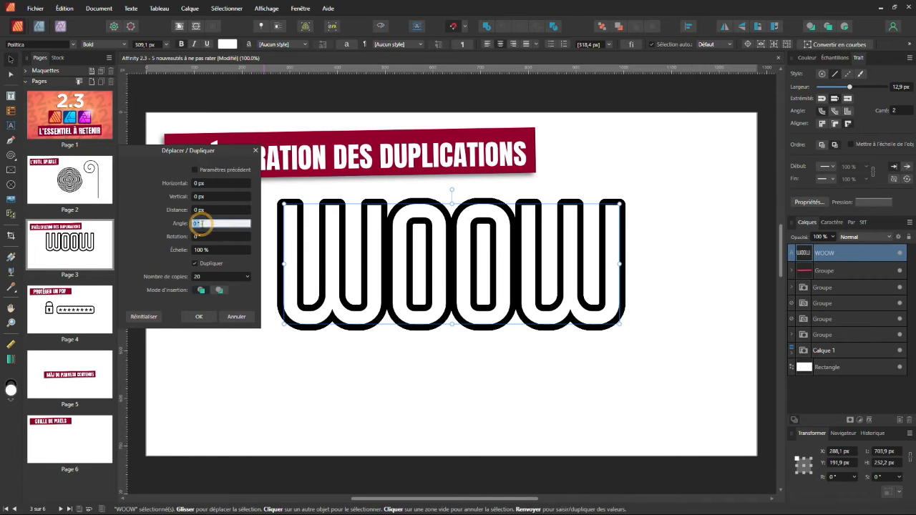
type("90")
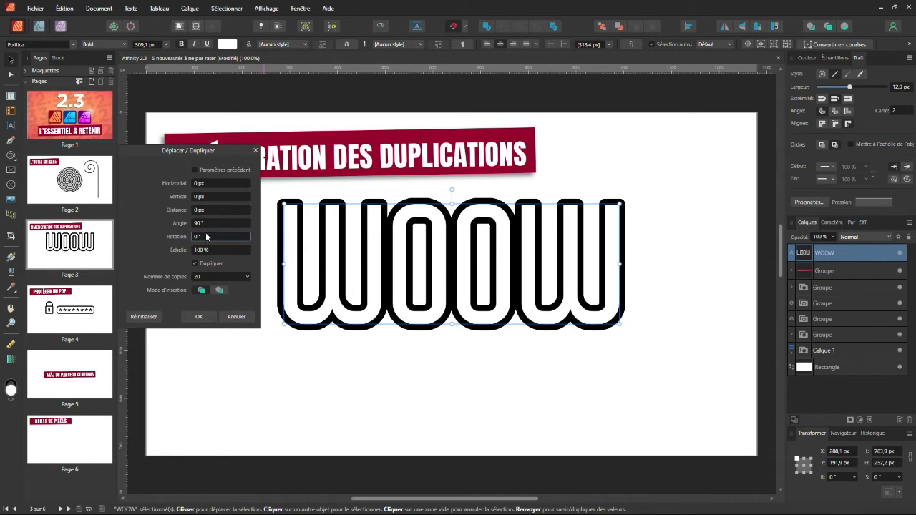
left_click(200, 209)
scroll(204, 211, "up", 3)
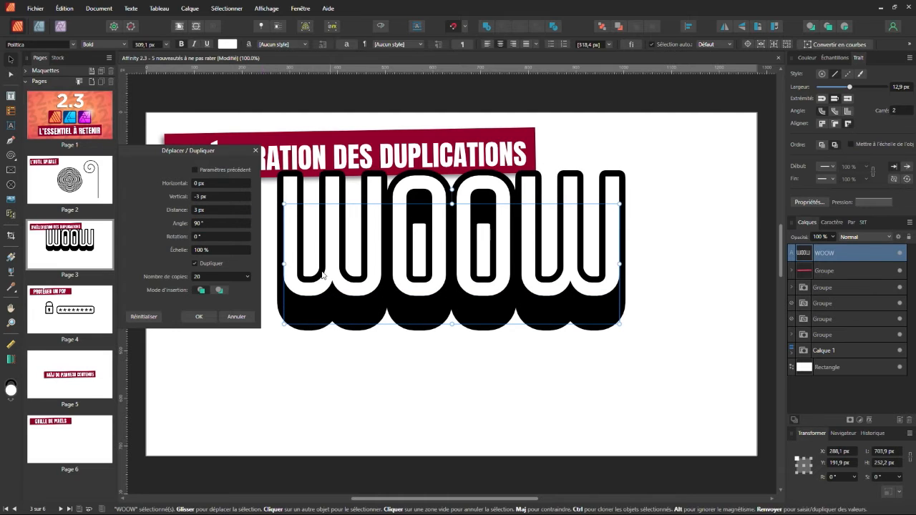
Keep the WOOW copies inserted in front of the original and enlarge them progressively with a scale of 100.8 %.
left_click(219, 290)
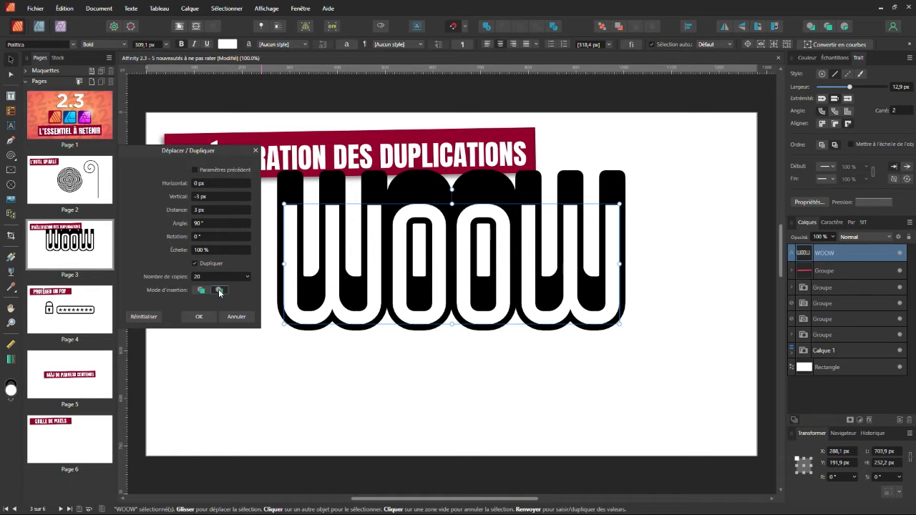
left_click(201, 290)
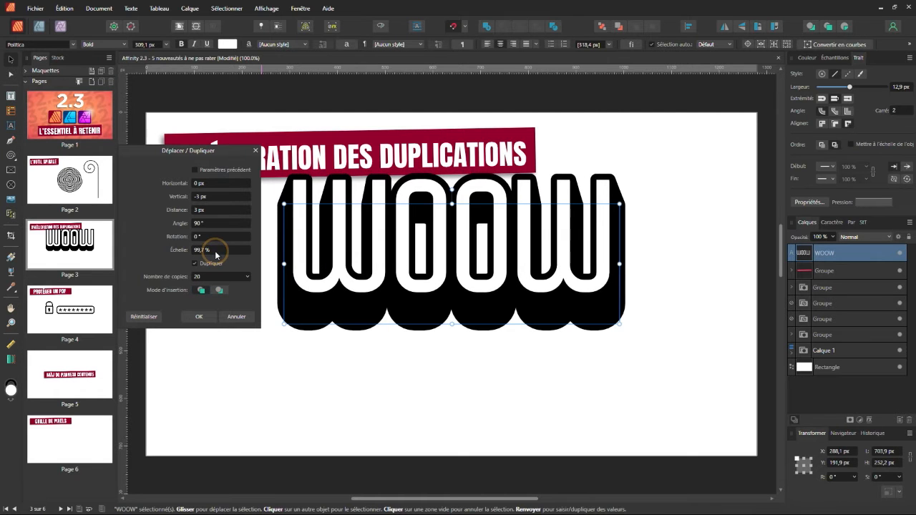
scroll(216, 252, "up", 7)
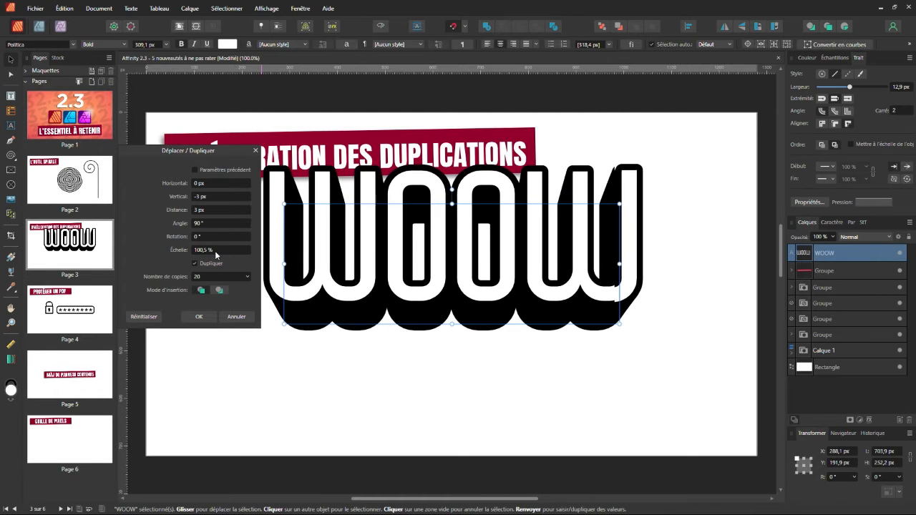
scroll(216, 252, "up", 1)
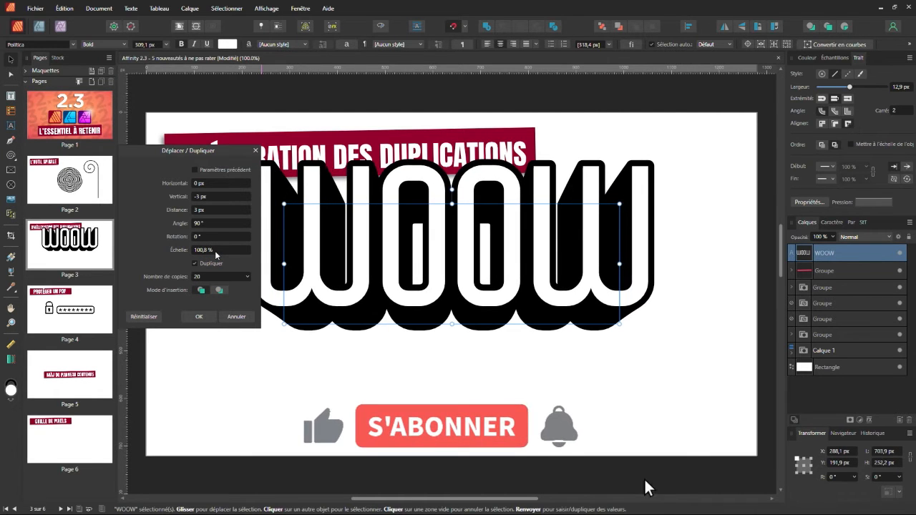
scroll(216, 251, "up", 2)
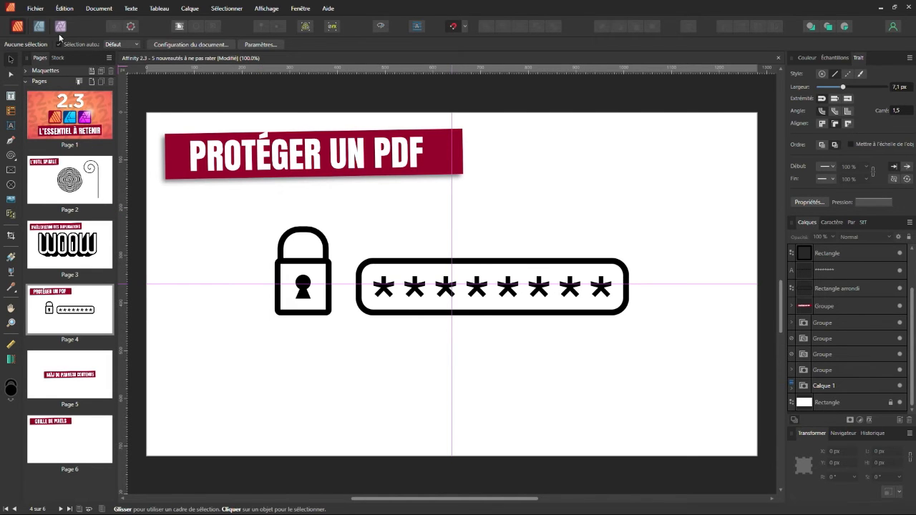
Open the PDF export settings and try requiring a password for opening the file.
left_click(35, 8)
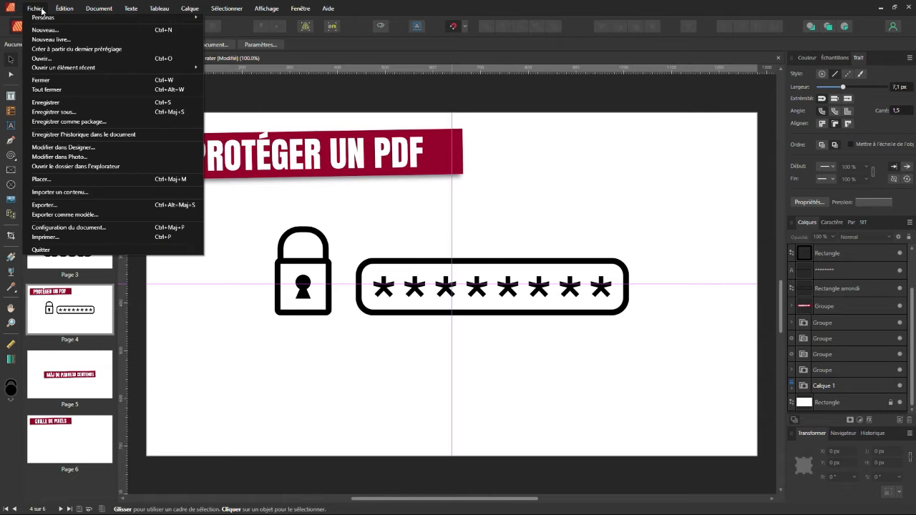
left_click(44, 205)
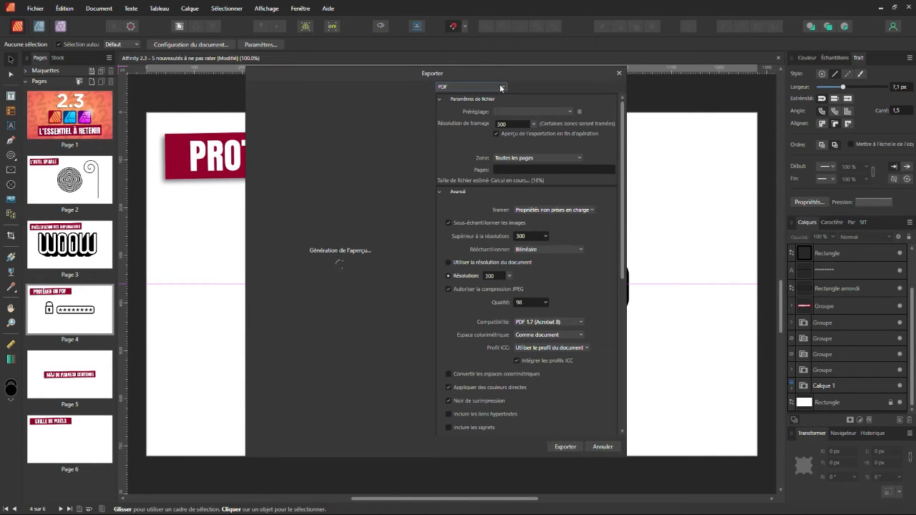
left_click_drag(624, 107, 623, 260)
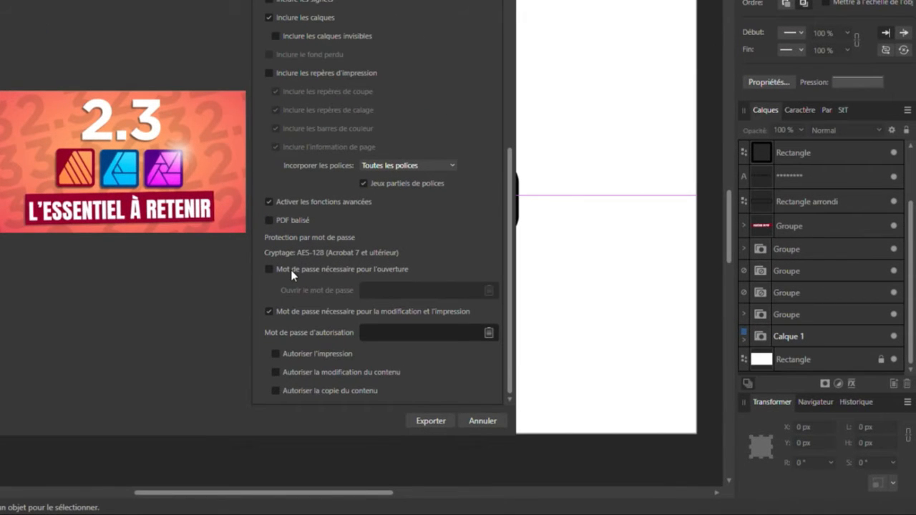
left_click(291, 270)
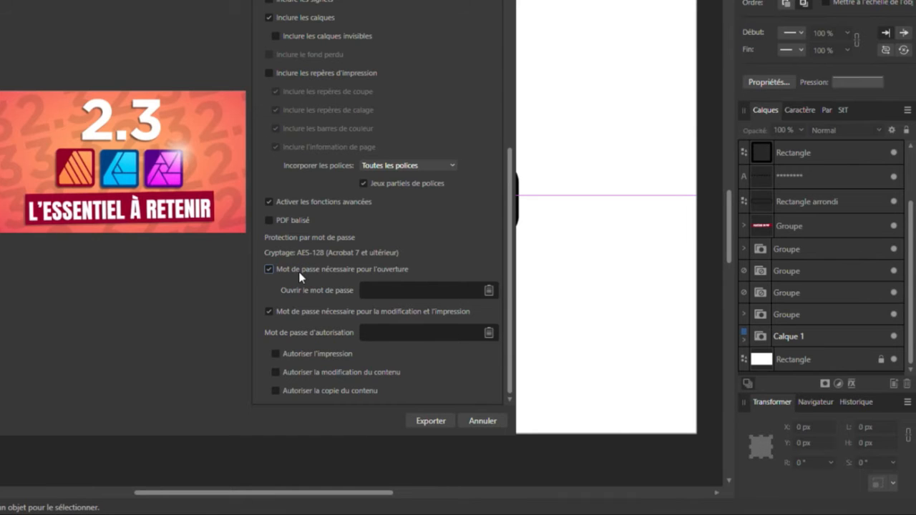
left_click(299, 270)
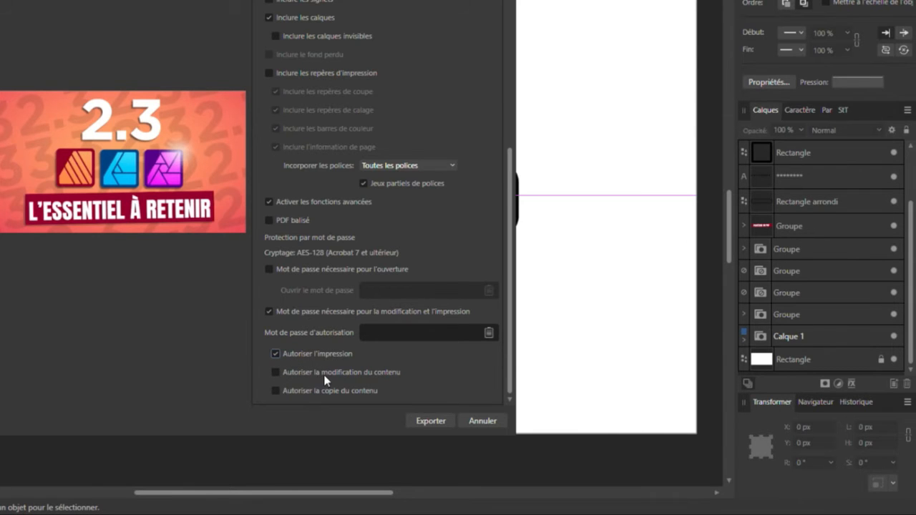
Try the printing, content modification and content copying permissions for the protected PDF, and go to the authorization password field.
left_click(276, 372)
left_click(276, 354)
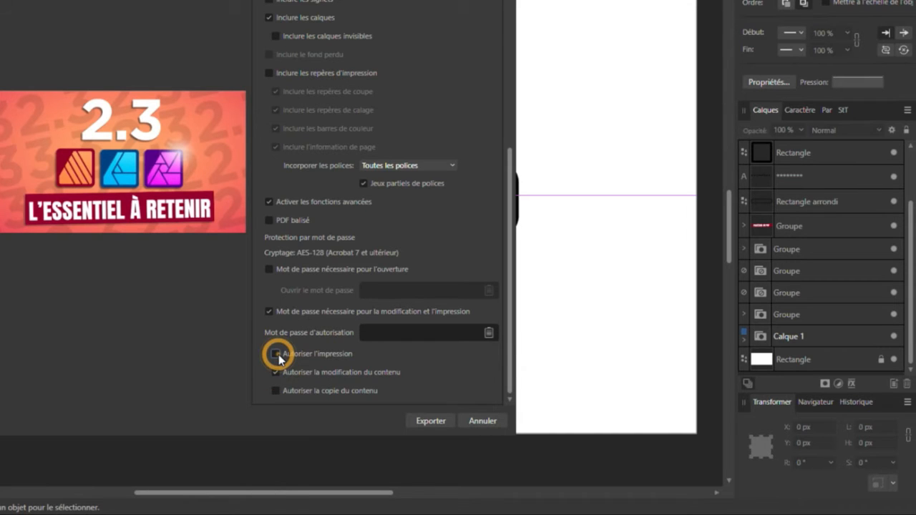
left_click(277, 354)
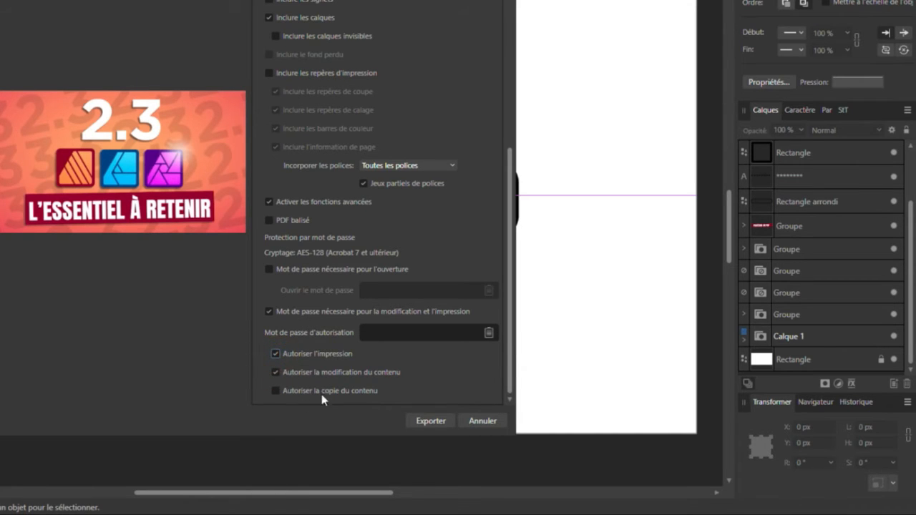
left_click(345, 390)
left_click(293, 372)
left_click(294, 354)
left_click(369, 332)
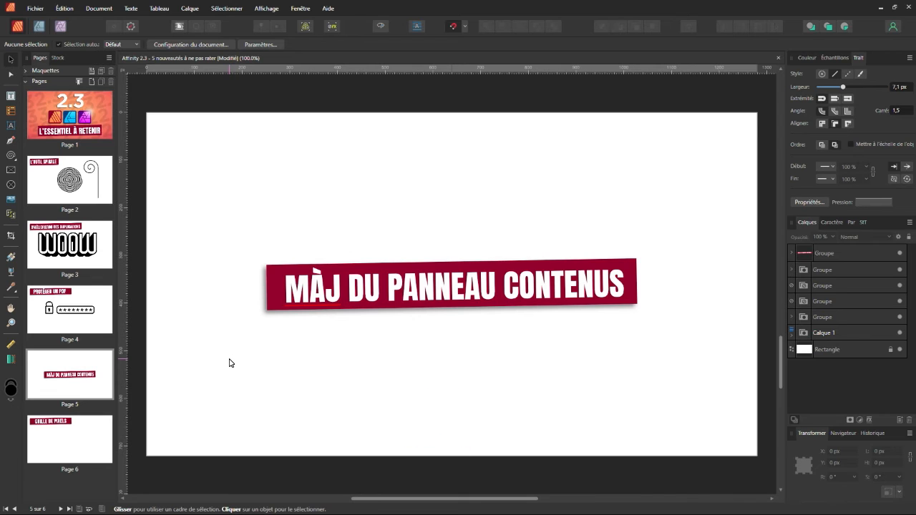
Show the Contenus panel and move it over the upper-left corner of page 5.
left_click(300, 8)
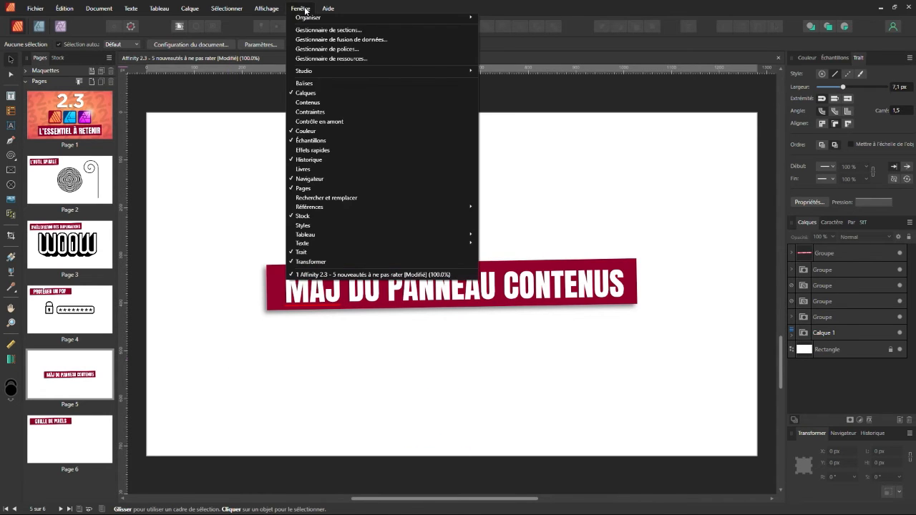
left_click(312, 102)
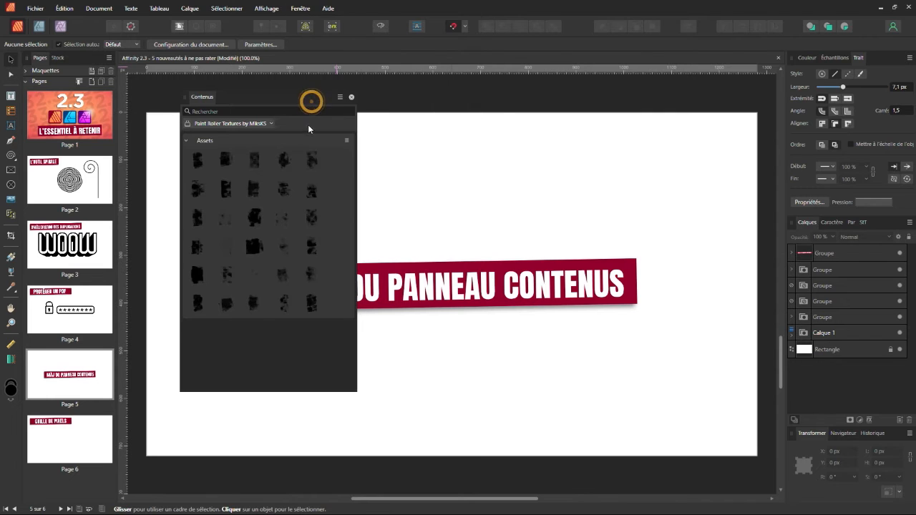
left_click_drag(299, 97, 251, 85)
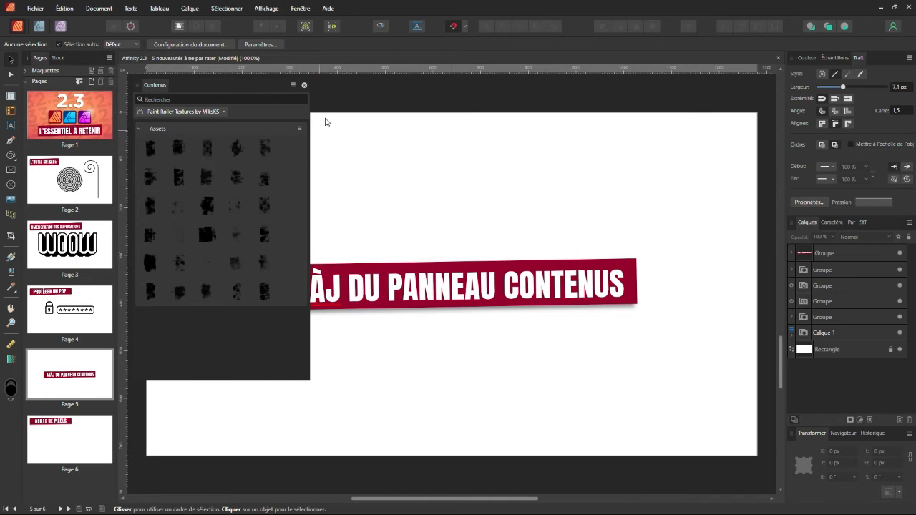
Give the asset previews in the Contenus panel an Échiquier background and set it to Clair.
left_click(292, 86)
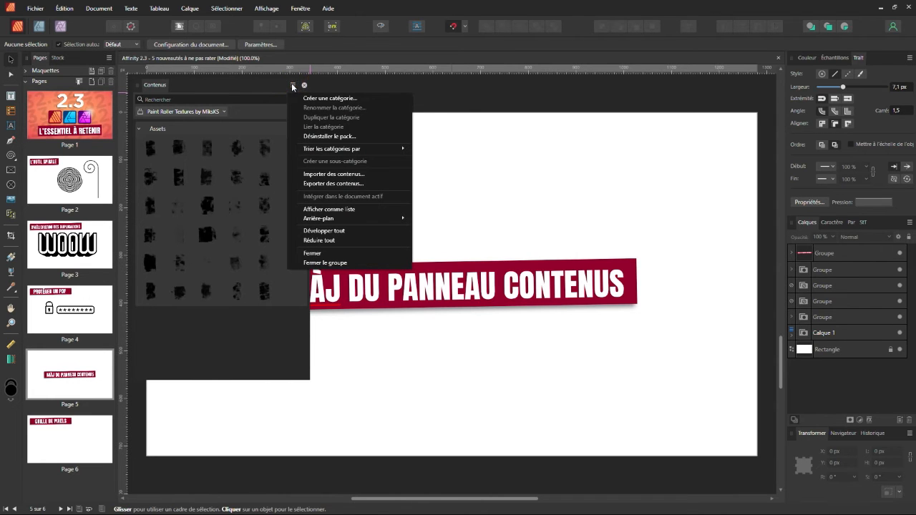
mouse_move(352, 219)
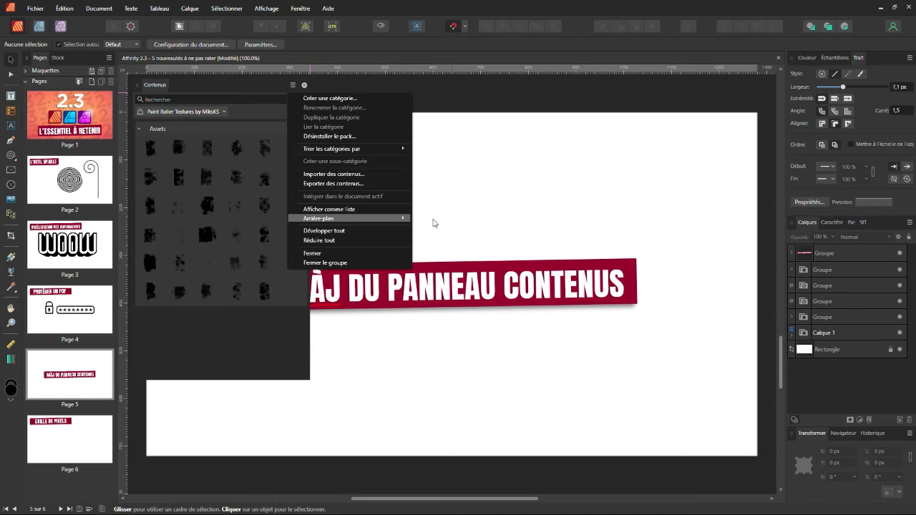
left_click(432, 220)
left_click(292, 85)
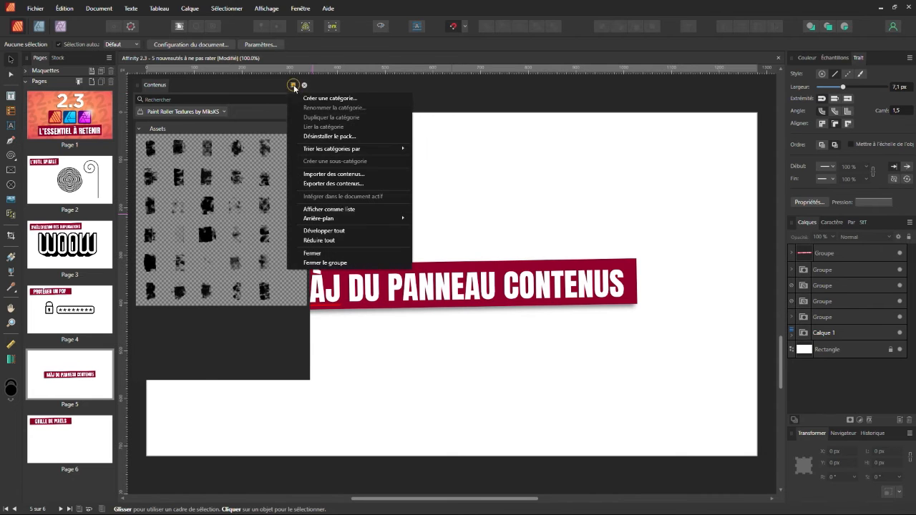
mouse_move(317, 219)
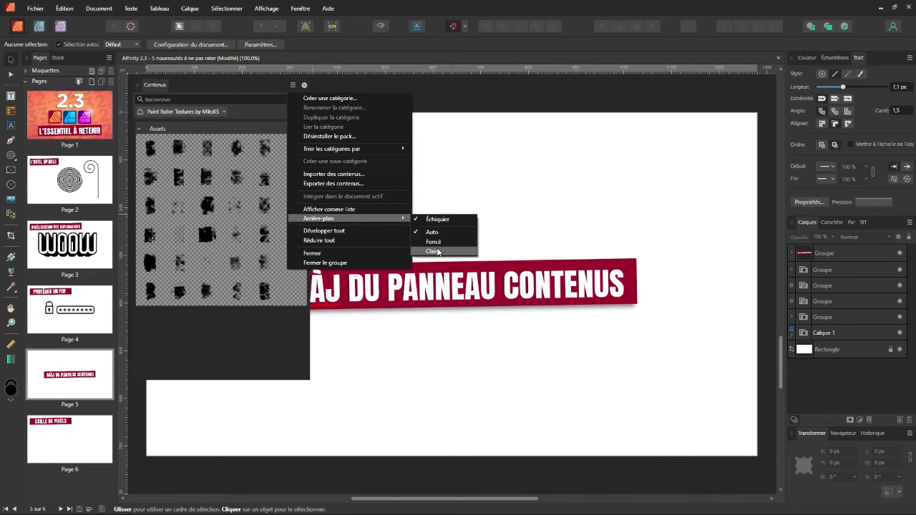
left_click(436, 251)
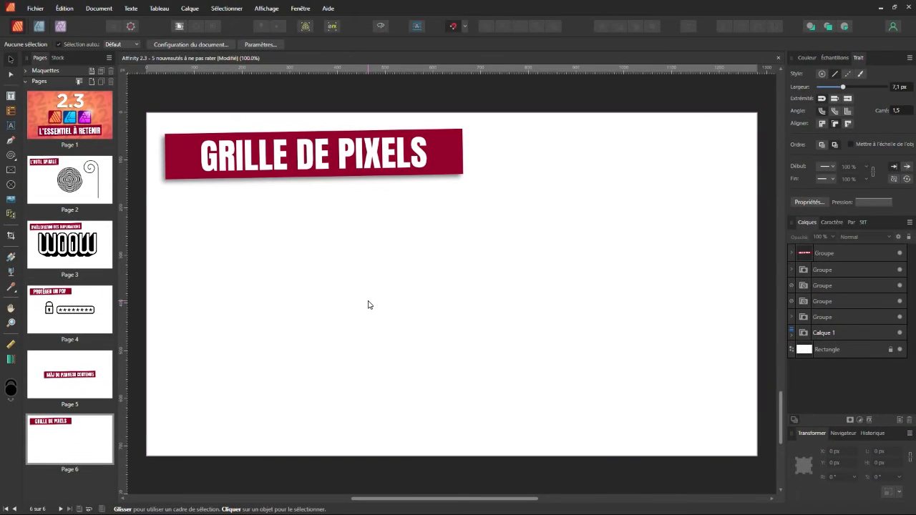
Reduce the opacity of the pixel grid lines in the Grille et axe de magnétisme settings.
scroll(428, 310, "up", 1)
scroll(429, 313, "up", 10)
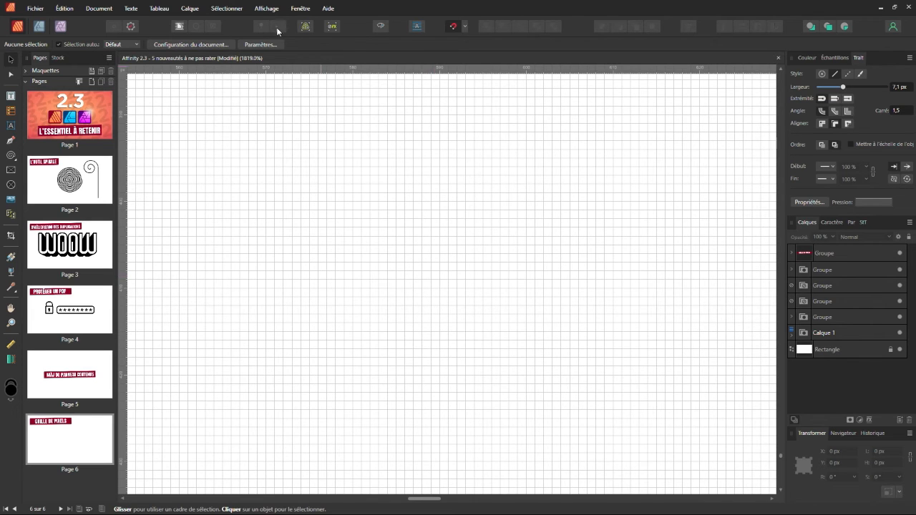
left_click(266, 10)
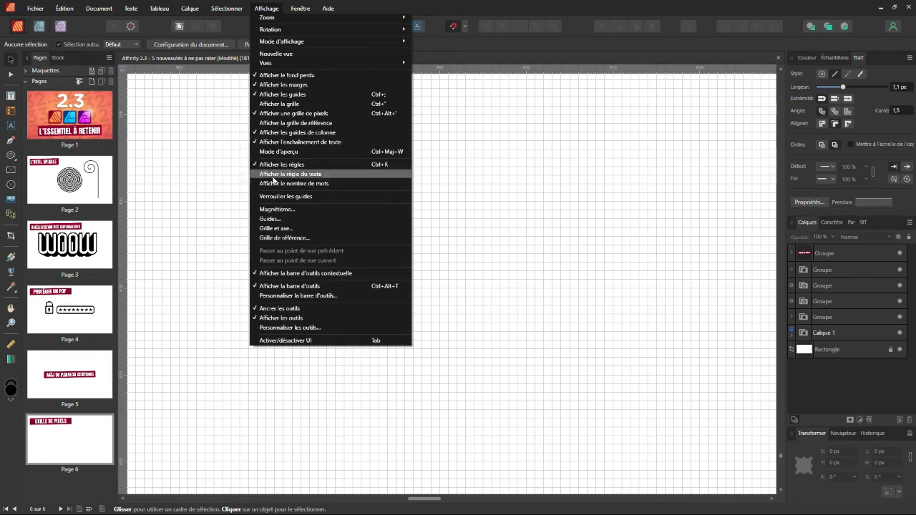
left_click(274, 228)
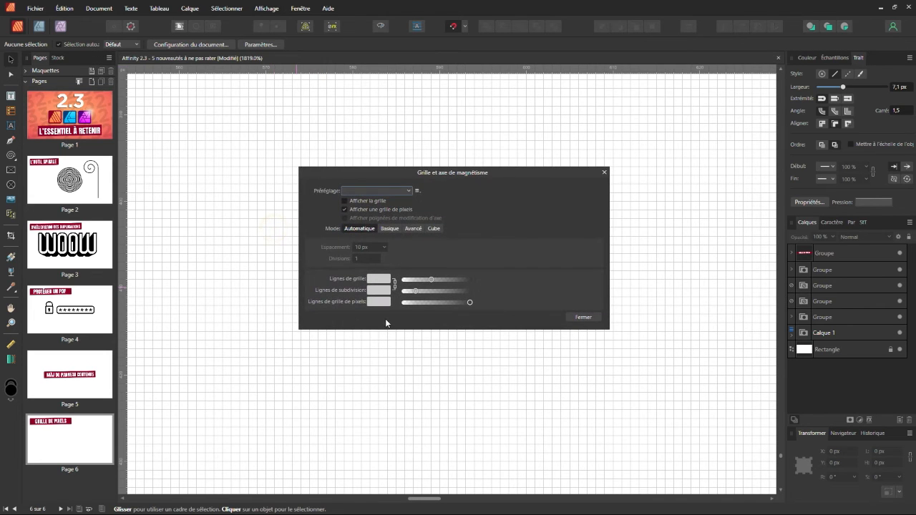
left_click_drag(469, 302, 422, 315)
Hide the pixel grid and show it again, and try adjusting the cyan amount of the pixel grid lines' colour.
left_click(344, 210)
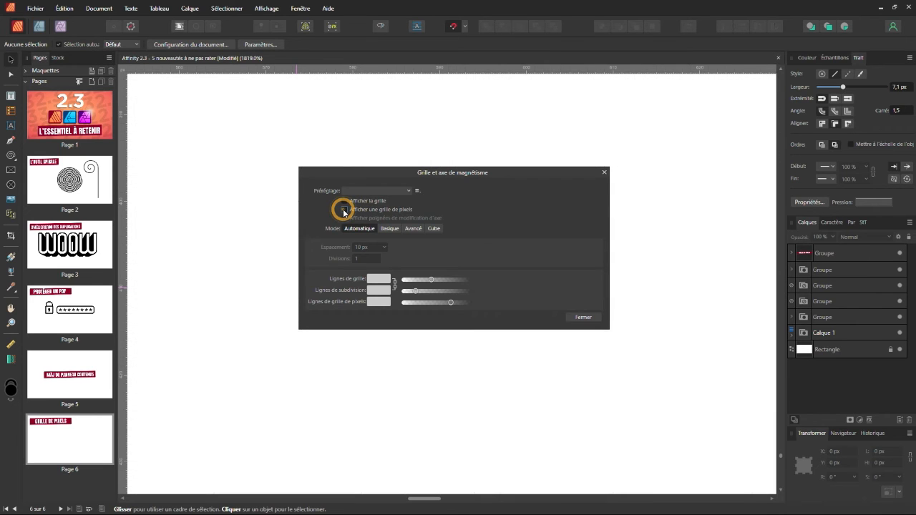
left_click(344, 209)
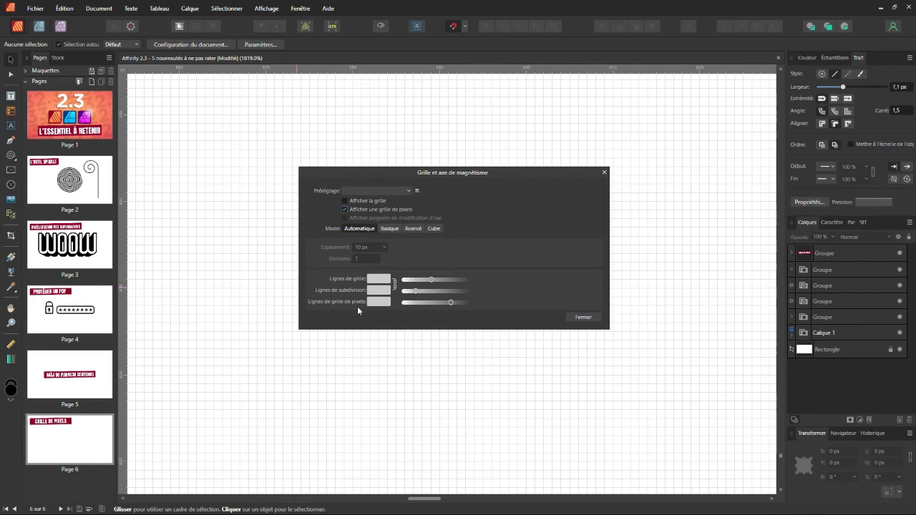
left_click(376, 303)
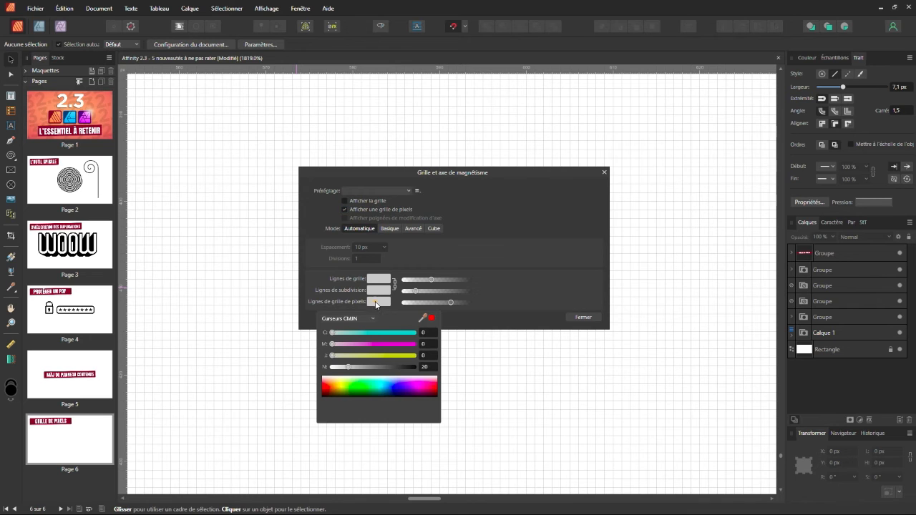
left_click_drag(375, 331, 333, 333)
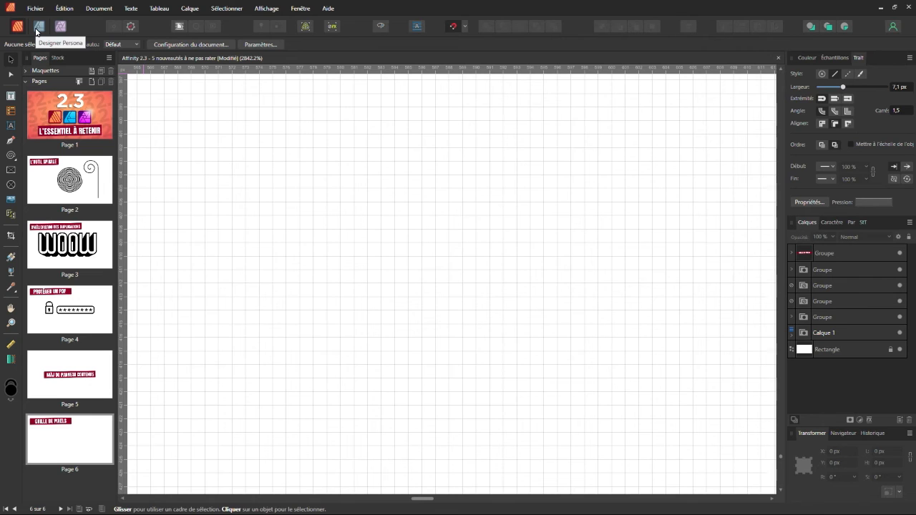
Switch to the Designer Persona, review the snapping options and draw a black heart about 12 px wide and 11 px high.
left_click(36, 31)
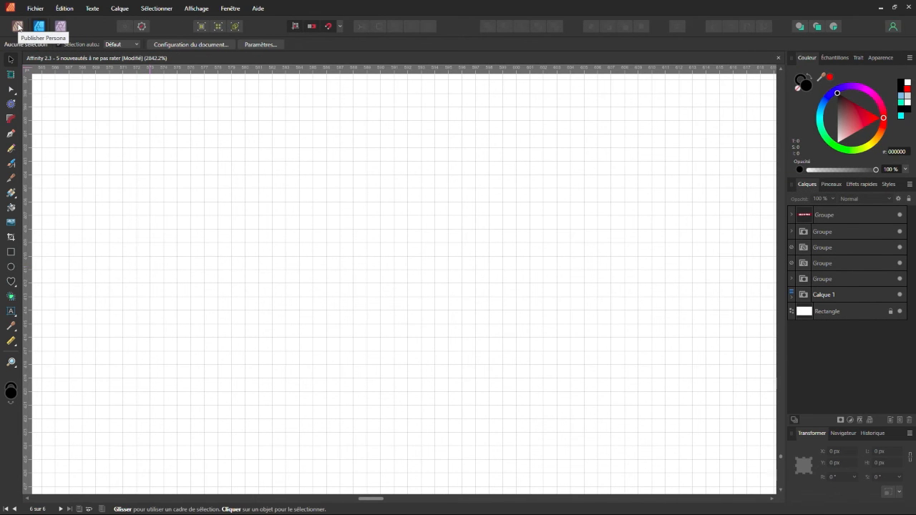
left_click(12, 284)
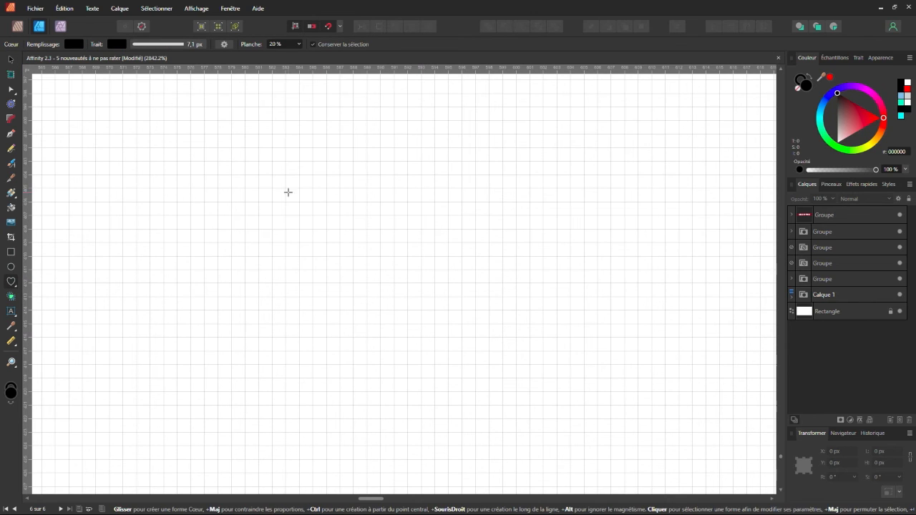
left_click(340, 28)
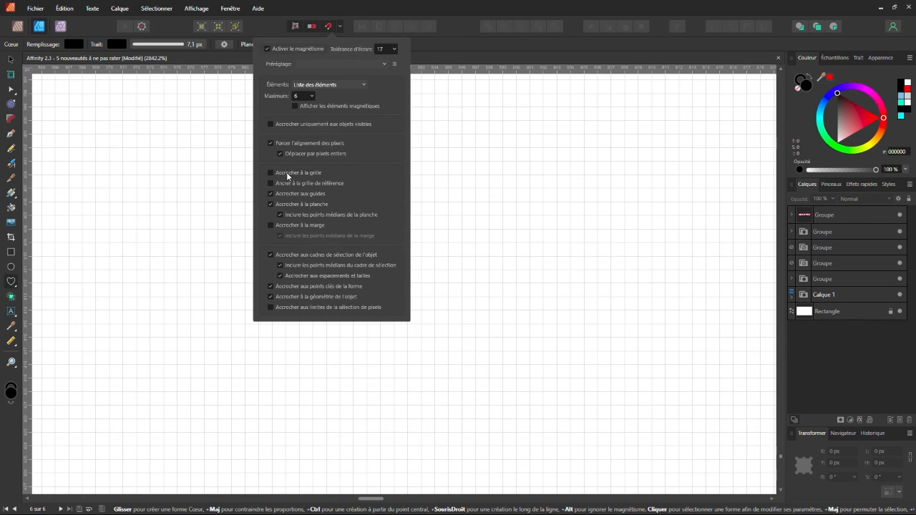
left_click(457, 4)
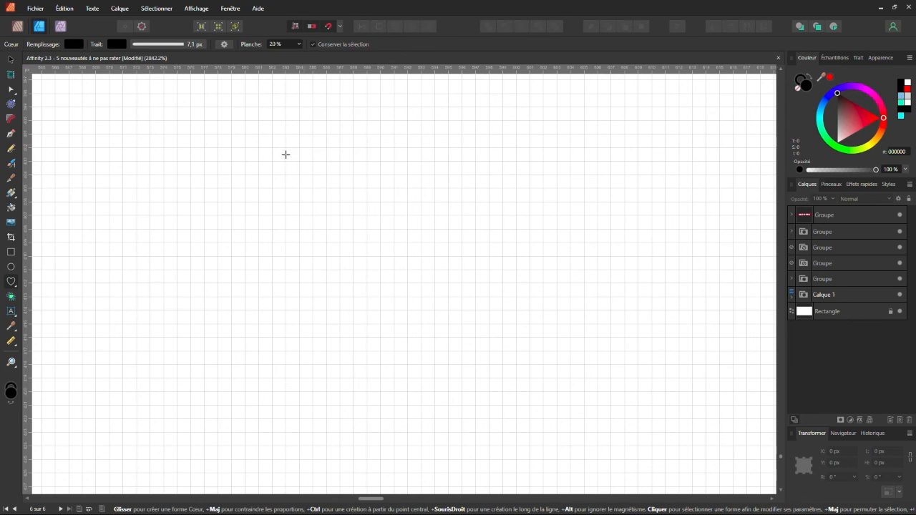
left_click_drag(259, 135, 421, 285)
In the Pixel Persona, draw a black framed face with eyes and a mouth, 10 by 11 px, beside the heart.
left_click(62, 27)
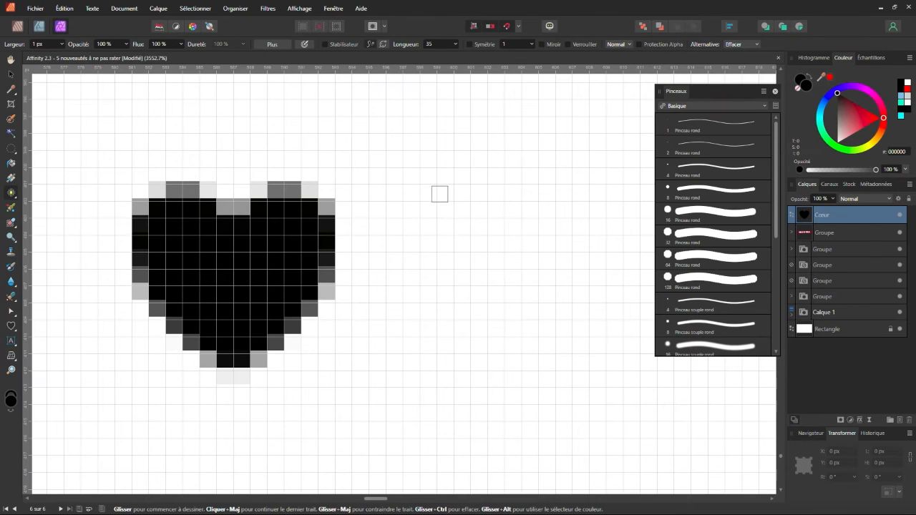
left_click(445, 190)
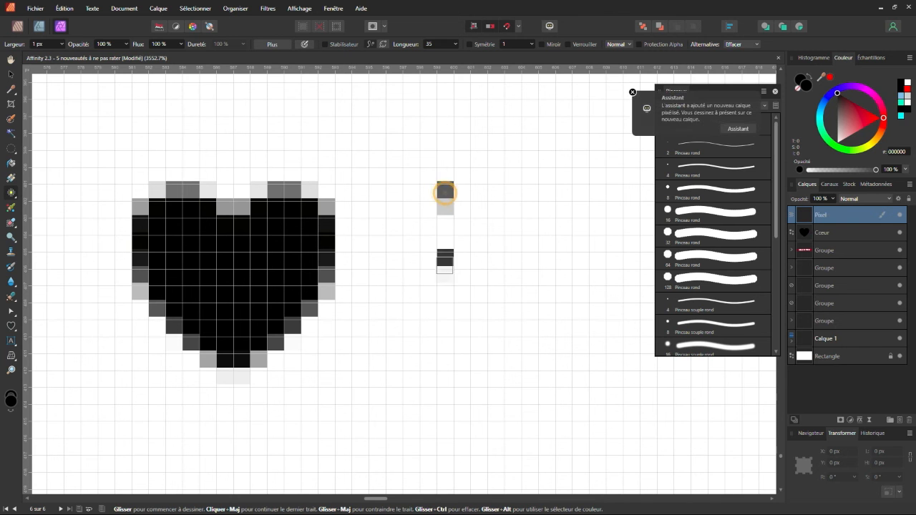
left_click(441, 351, "shift")
left_click(444, 359)
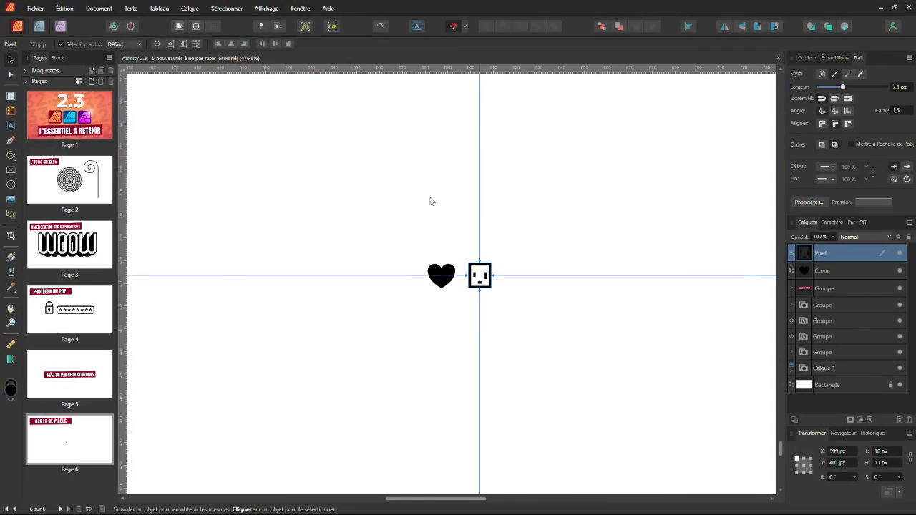
Back in the Publisher Persona, enlarge the heart and the pixel face and place them side by side beneath the page title.
scroll(429, 204, "down", 2)
left_click_drag(400, 206, 541, 339)
scroll(450, 352, "down", 2)
scroll(440, 417, "up", 2)
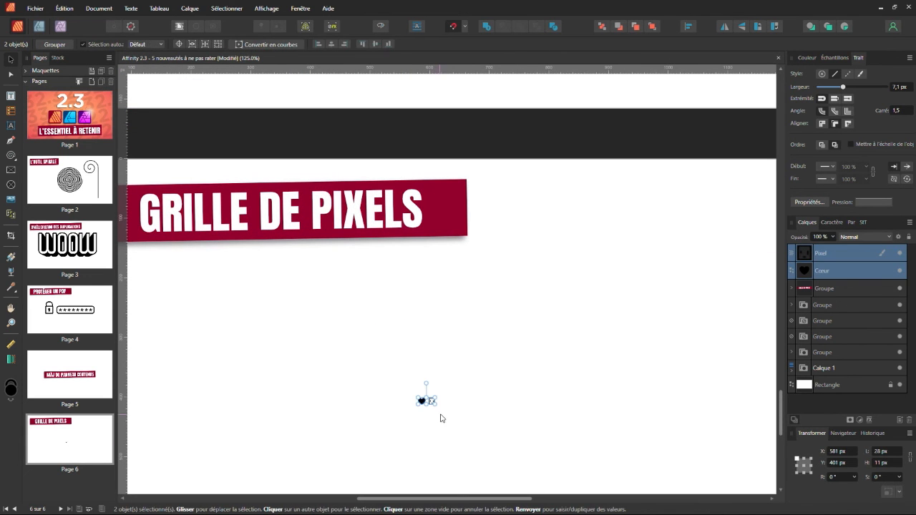
left_click(432, 401)
left_click_drag(386, 381, 579, 383)
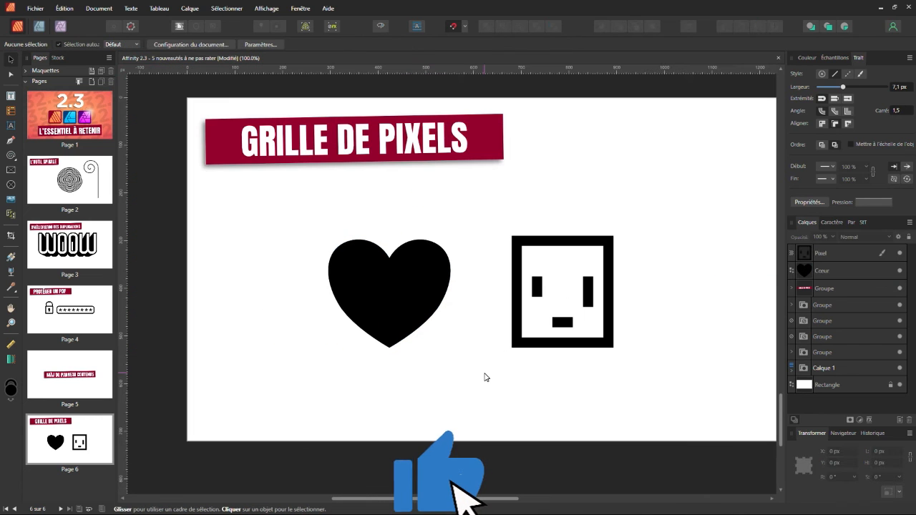